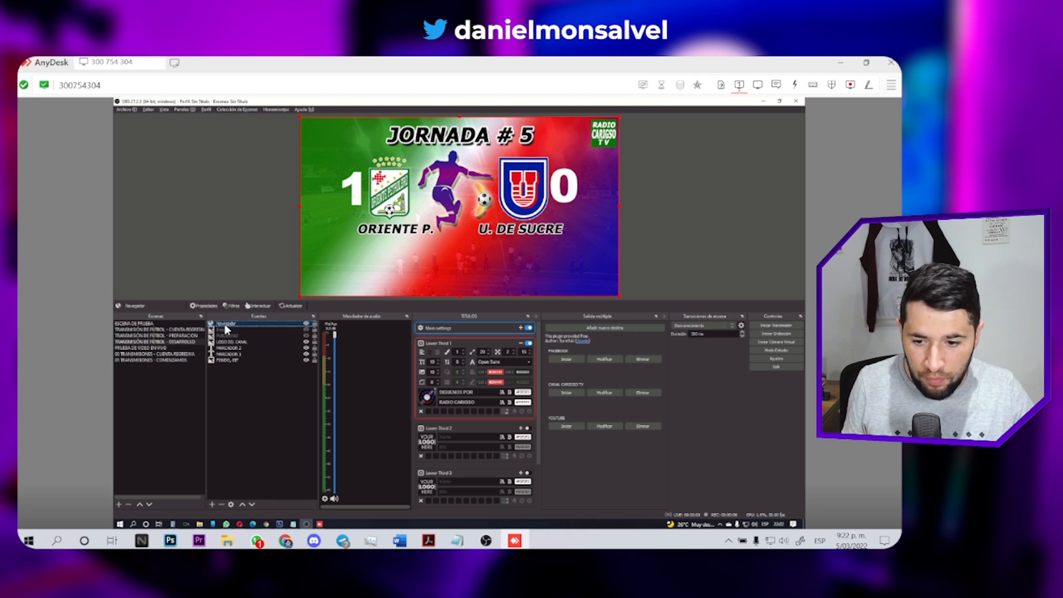
Toggle the Lower Third 1 title off and back on in the TITULOS dock.
click(529, 343)
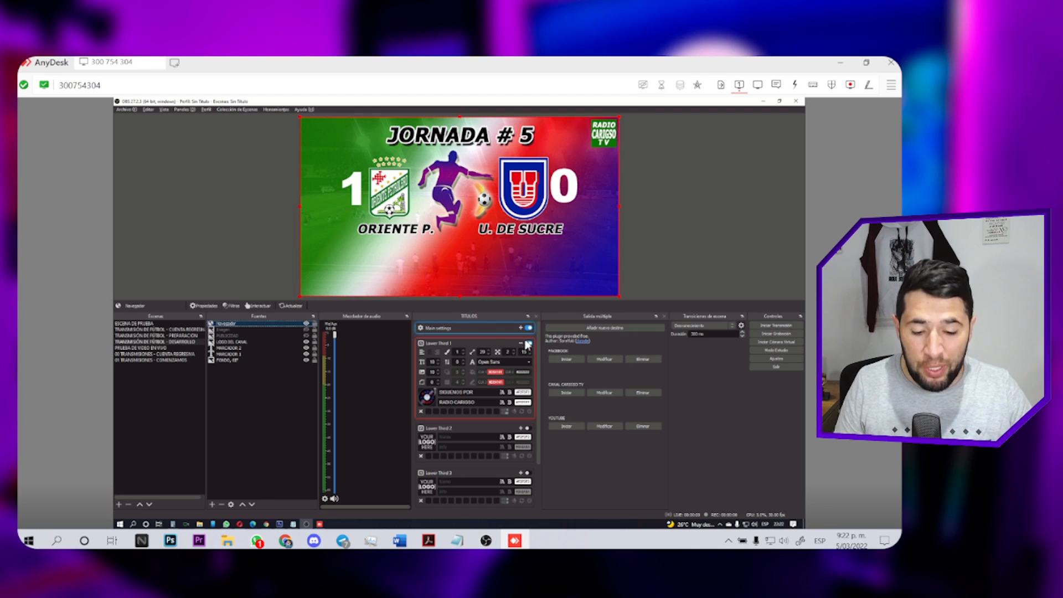
click(529, 344)
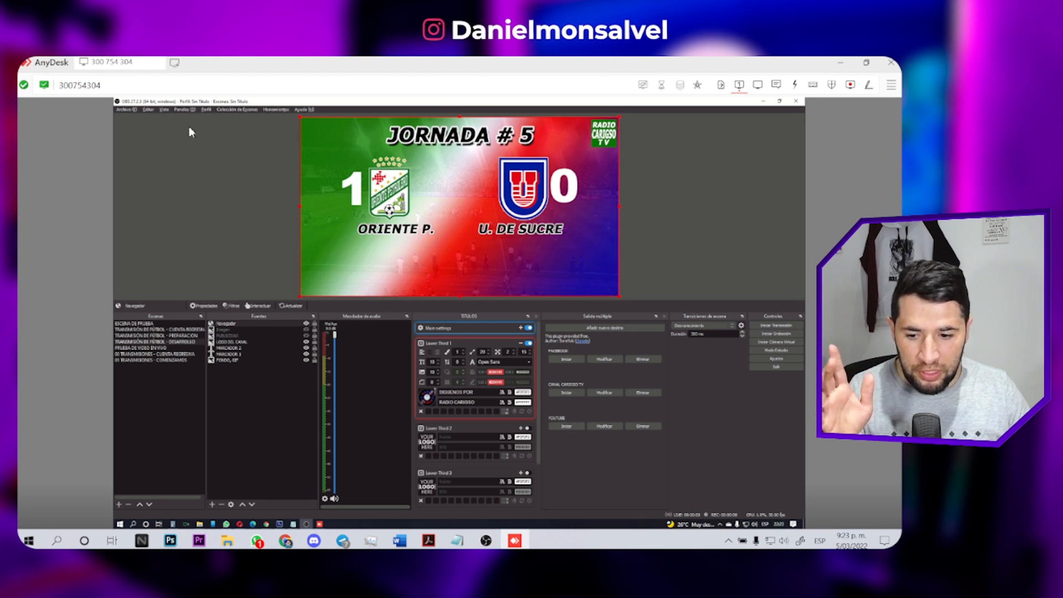
Open the custom browser docks settings, and open the lower thirds folder inside Animated-Lower-Thirds in the obs-studio program folder.
click(181, 110)
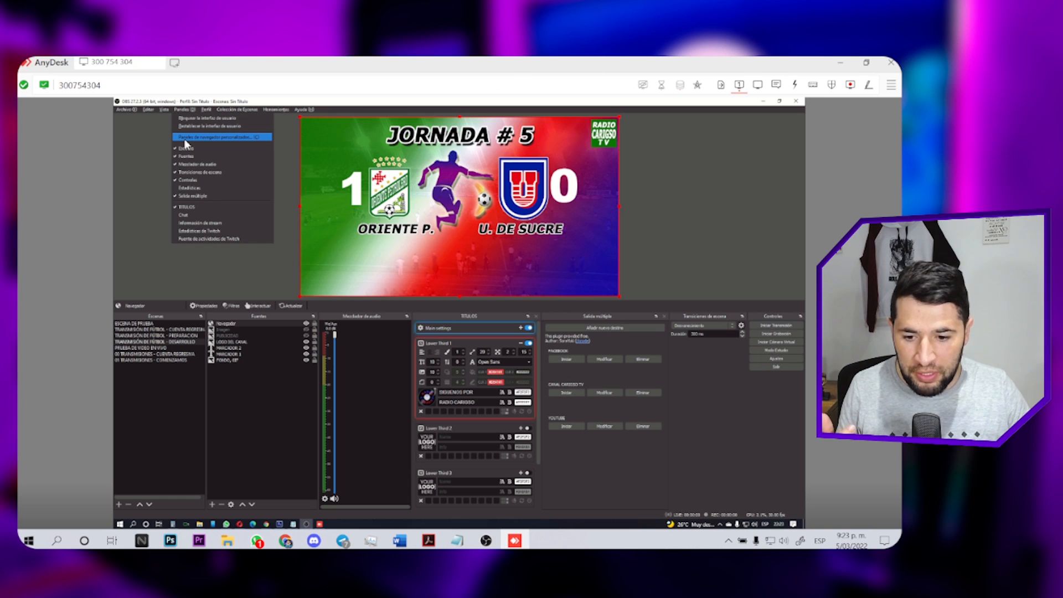
click(184, 139)
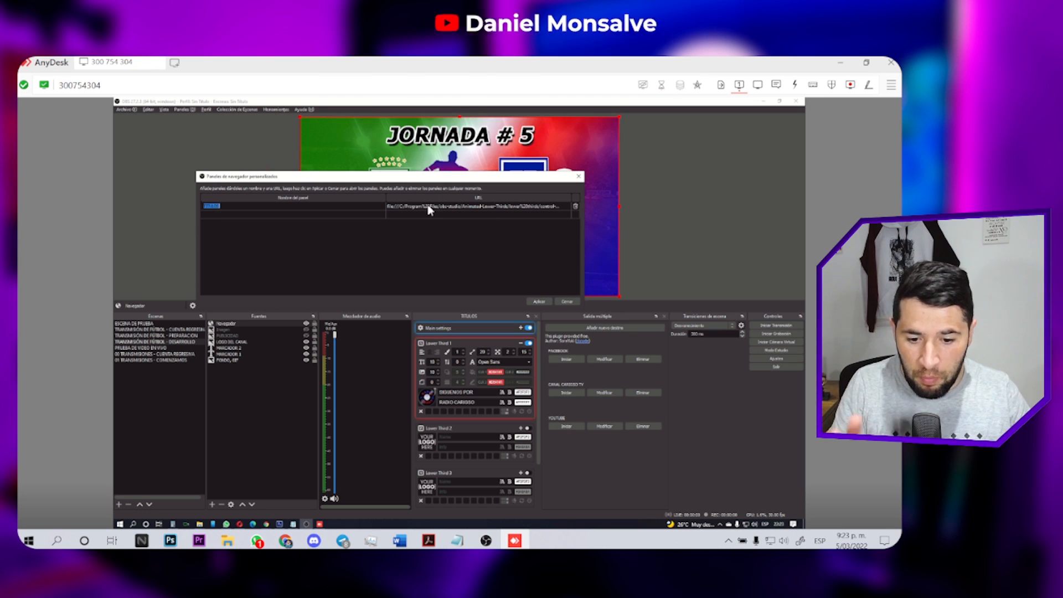
mouse_move(199, 526)
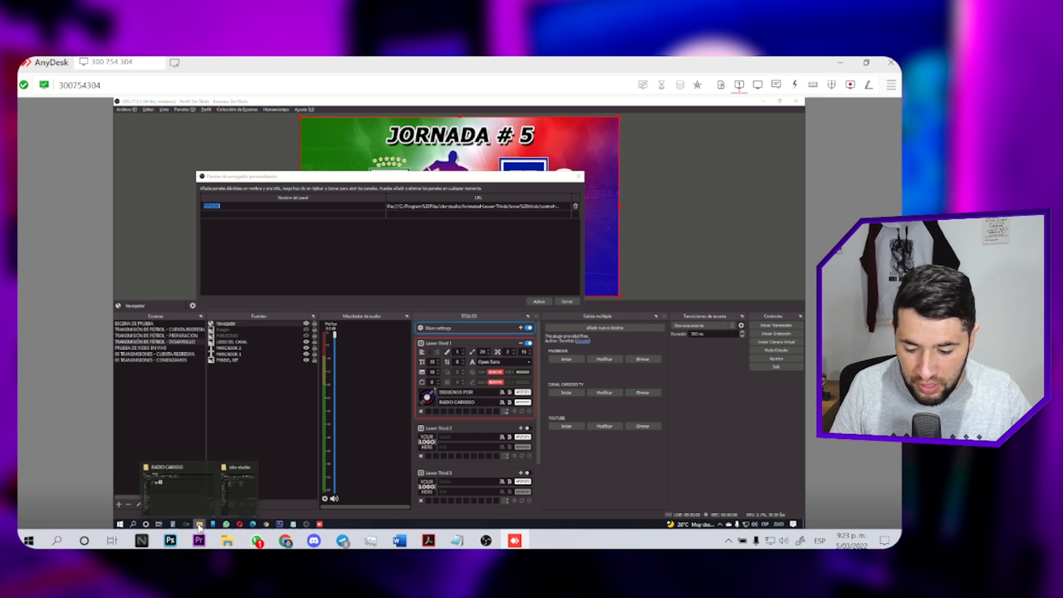
click(235, 498)
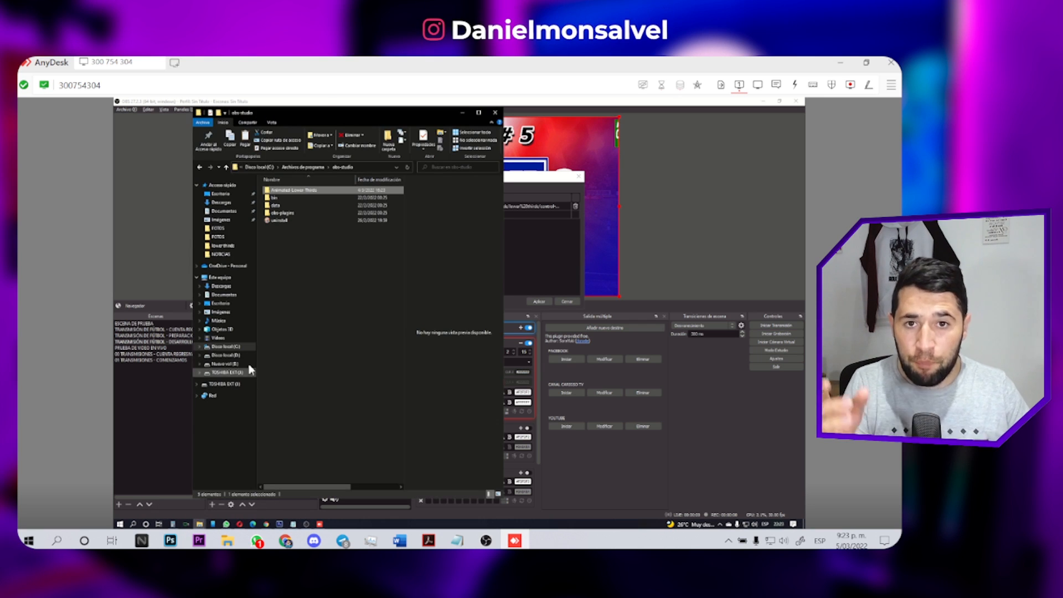
double_click(306, 191)
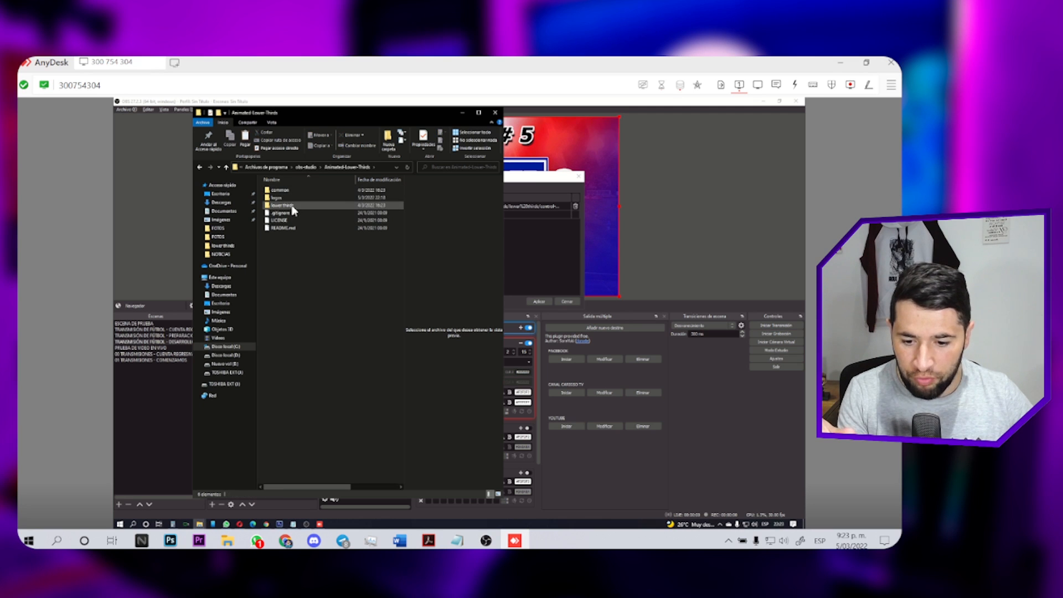
click(293, 206)
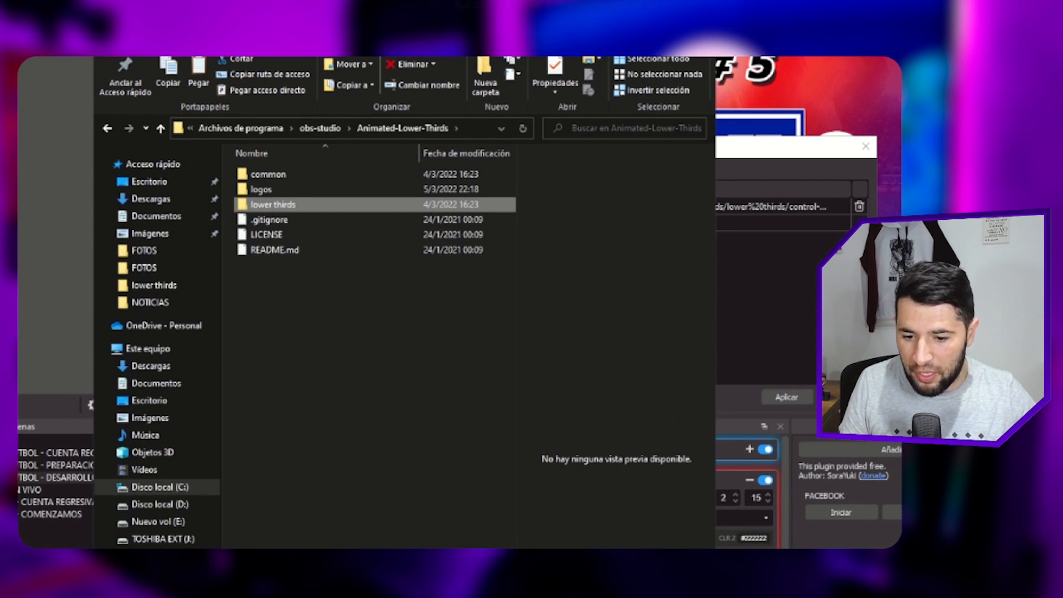
double_click(302, 204)
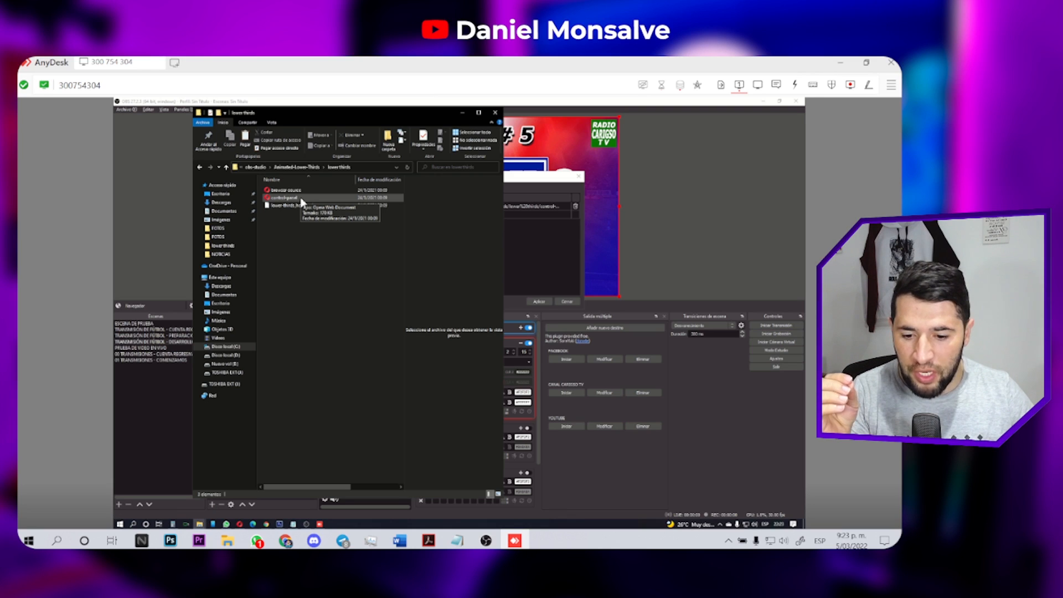
Open the control-panel file in Google Chrome and copy its full file address.
right_click(301, 203)
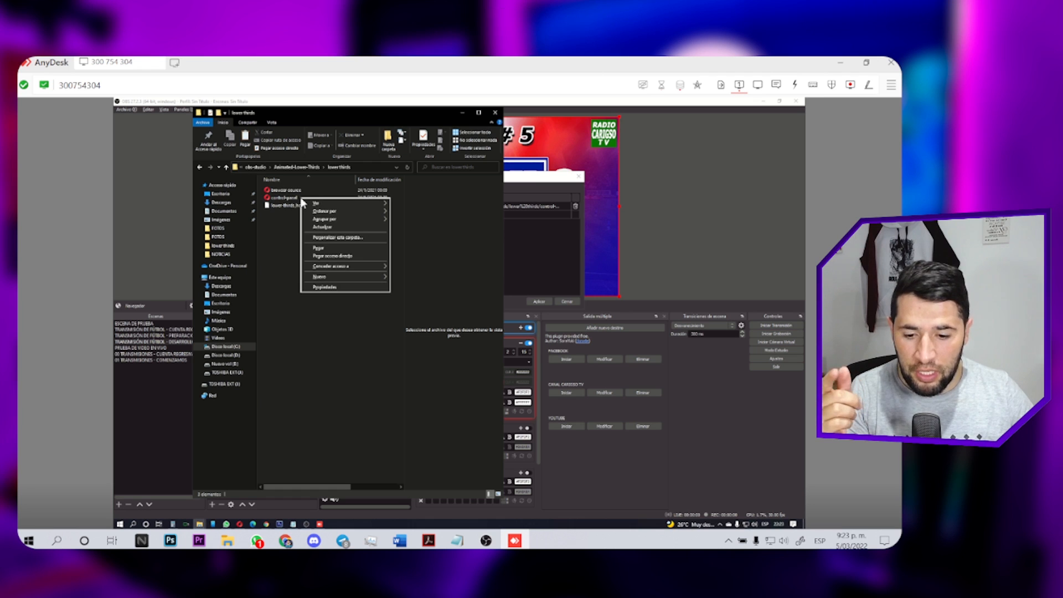
right_click(289, 199)
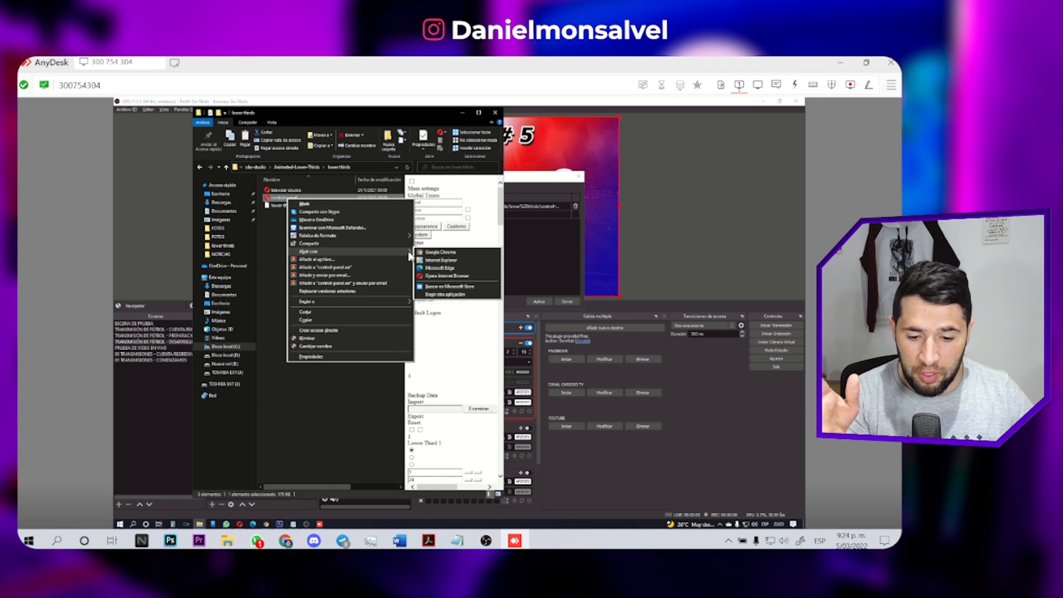
click(431, 254)
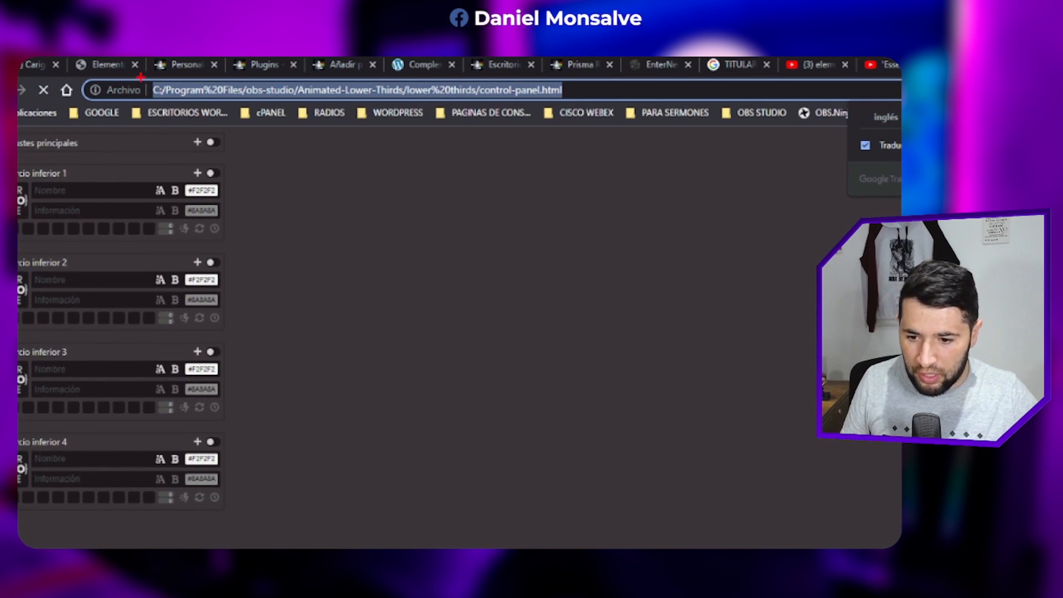
drag(138, 81, 626, 120)
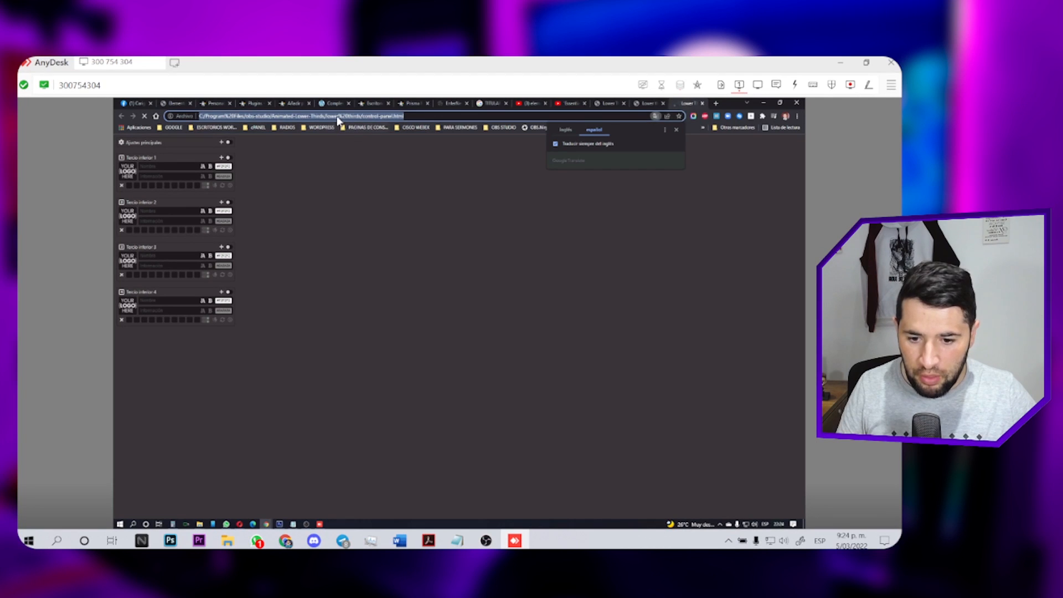
right_click(340, 119)
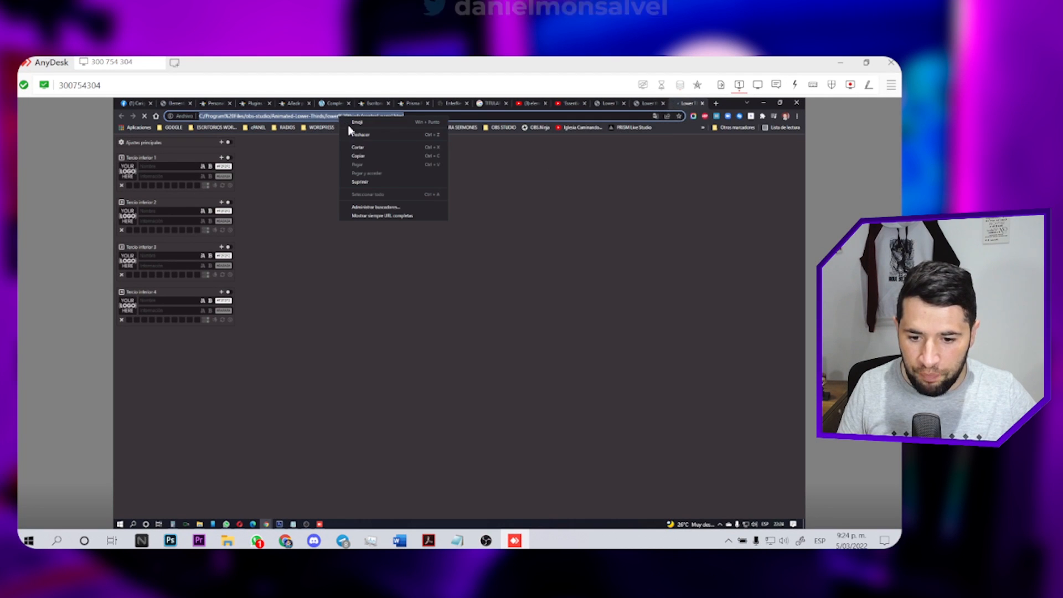
click(359, 156)
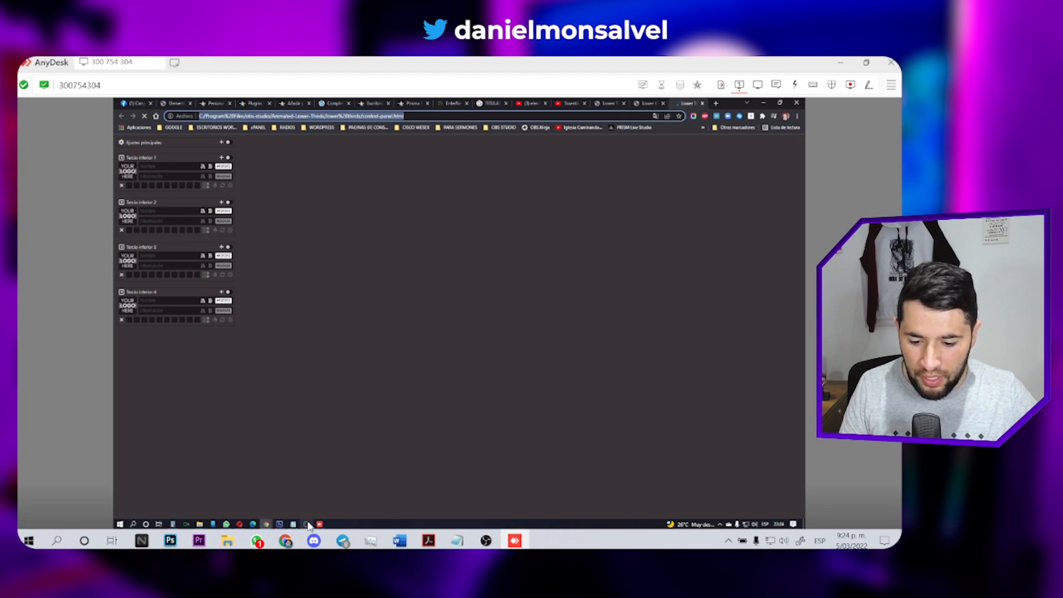
Back in OBS, replace the TITULOS dock's URL with the copied control-panel.html address and apply it.
click(306, 524)
double_click(543, 207)
text(file:///C:/Program%20Files/obs-studio/Animated-Lower-Thirds/lower%20thirds/control-panel.html)
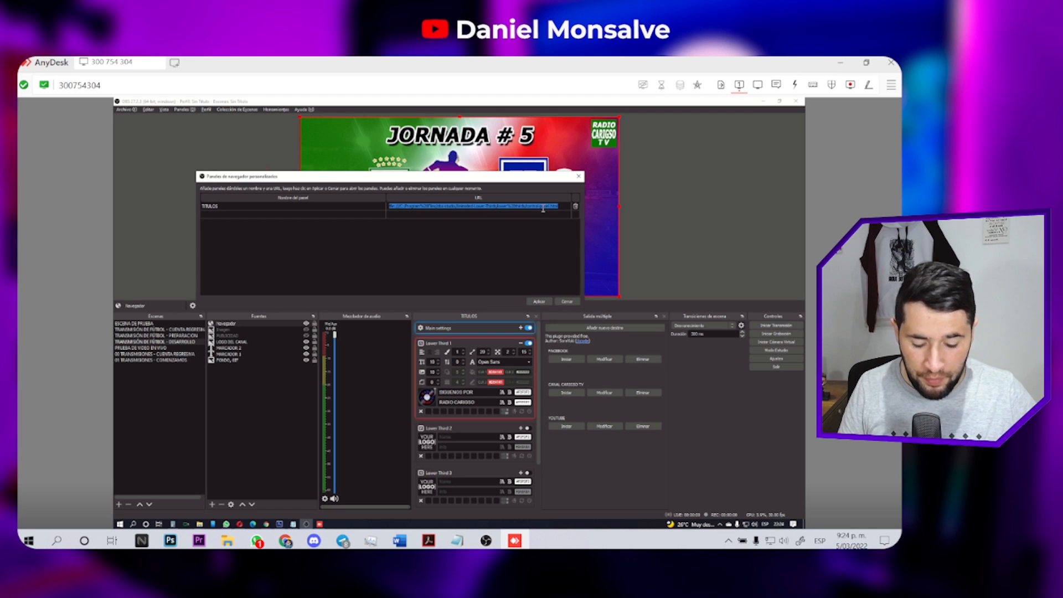
key(BackSpace)
key(ctrl+v)
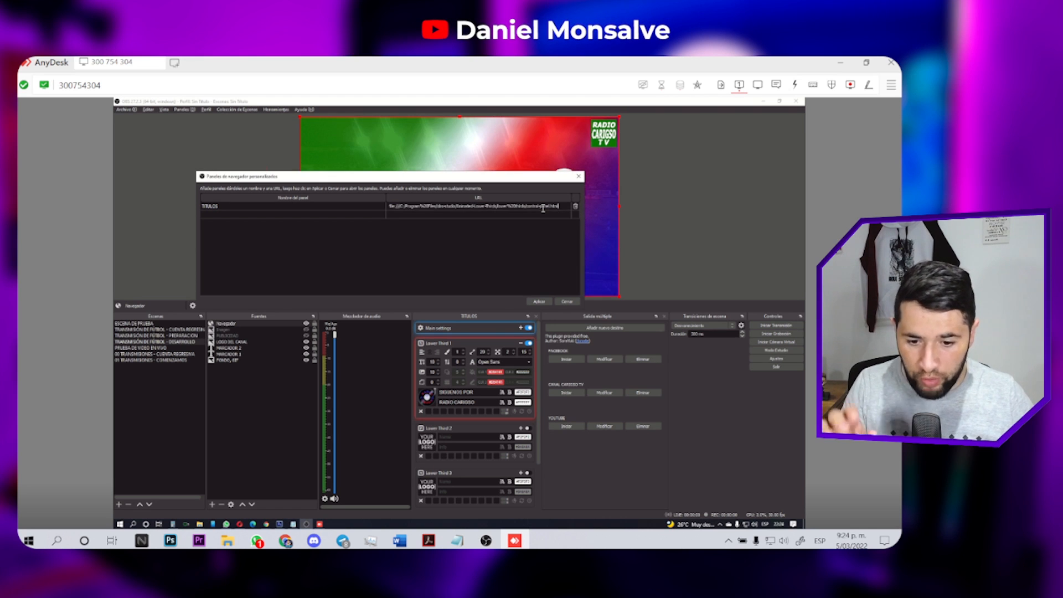
click(541, 302)
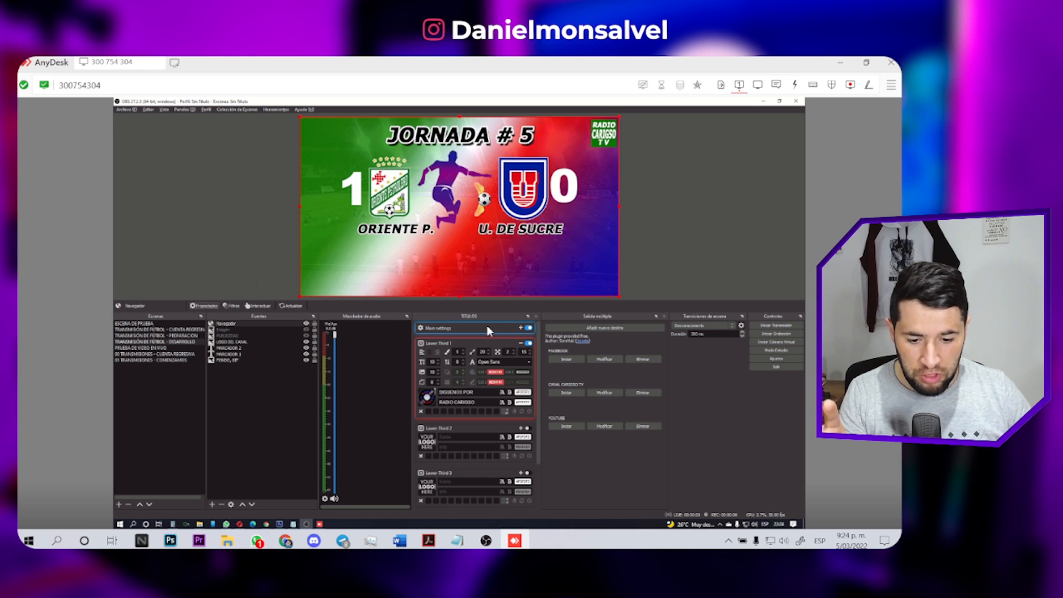
Close the TITULOS dock, acknowledge the closing notice, and show the dock again.
click(536, 317)
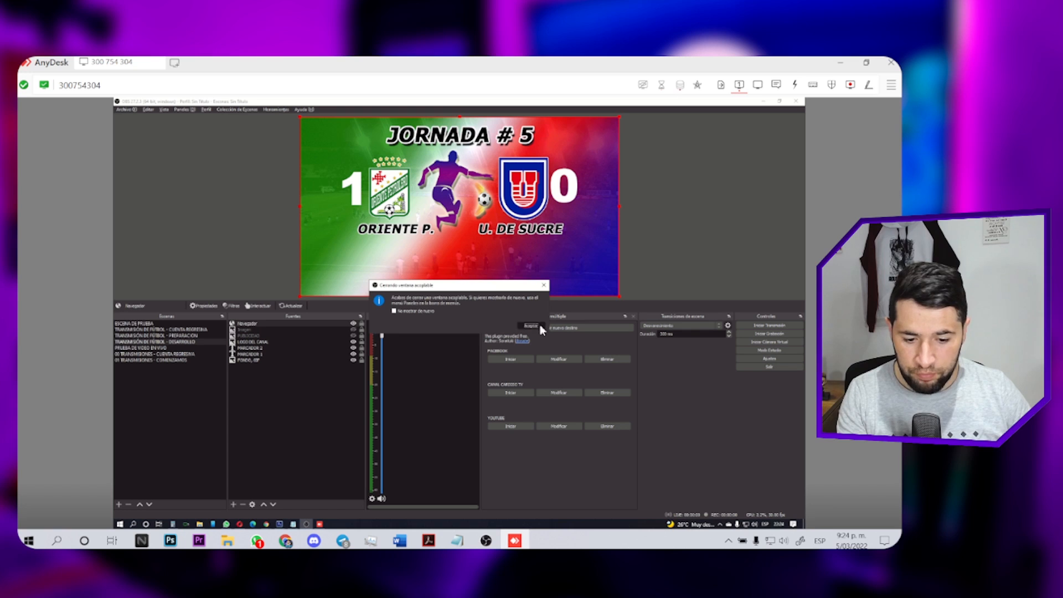
click(540, 326)
click(183, 111)
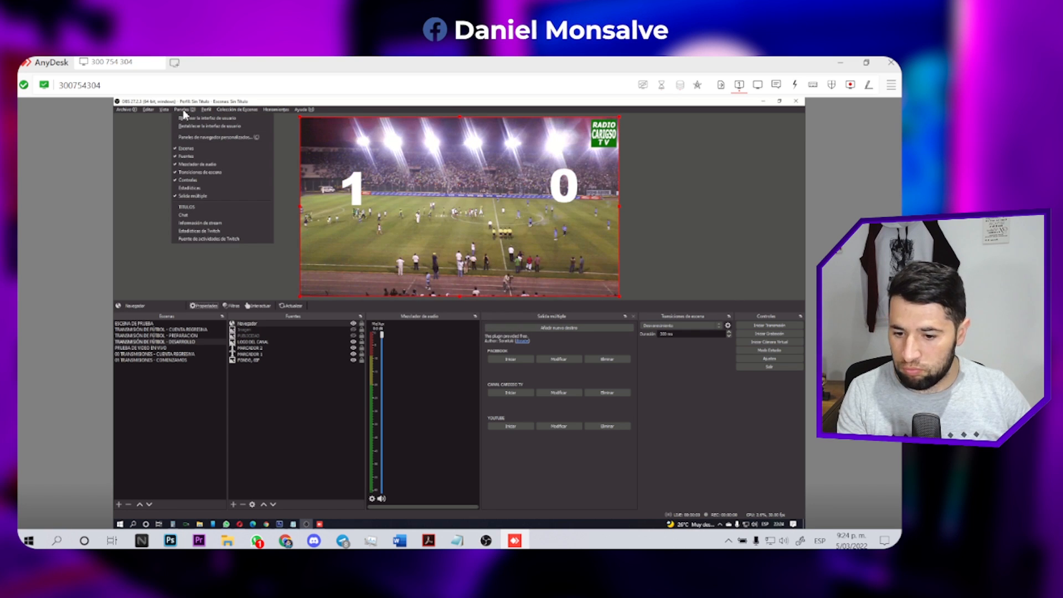
click(195, 208)
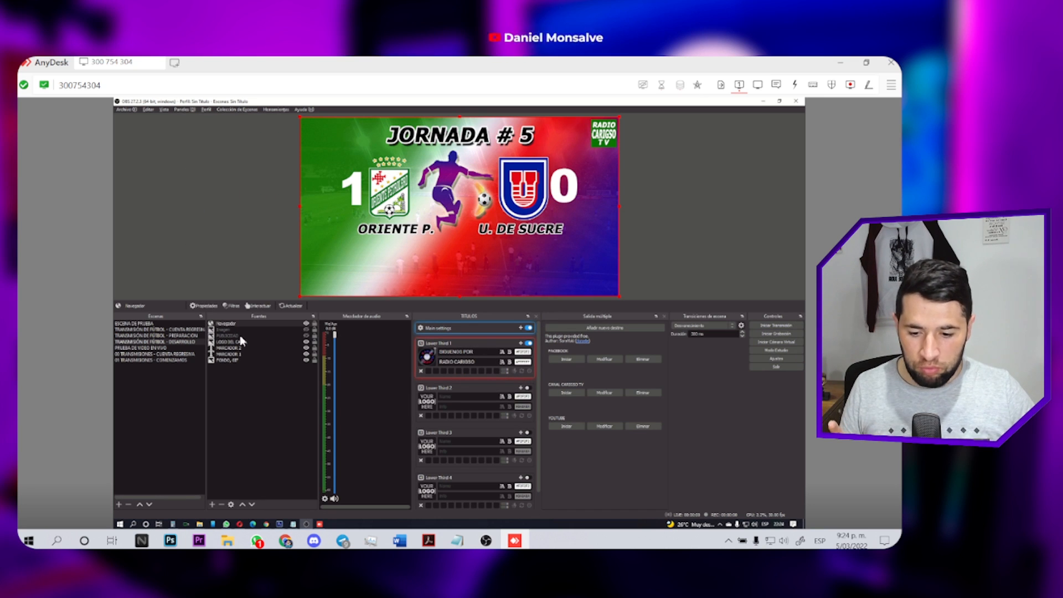
Open the properties of the Navegador source and disable its local file option.
click(212, 505)
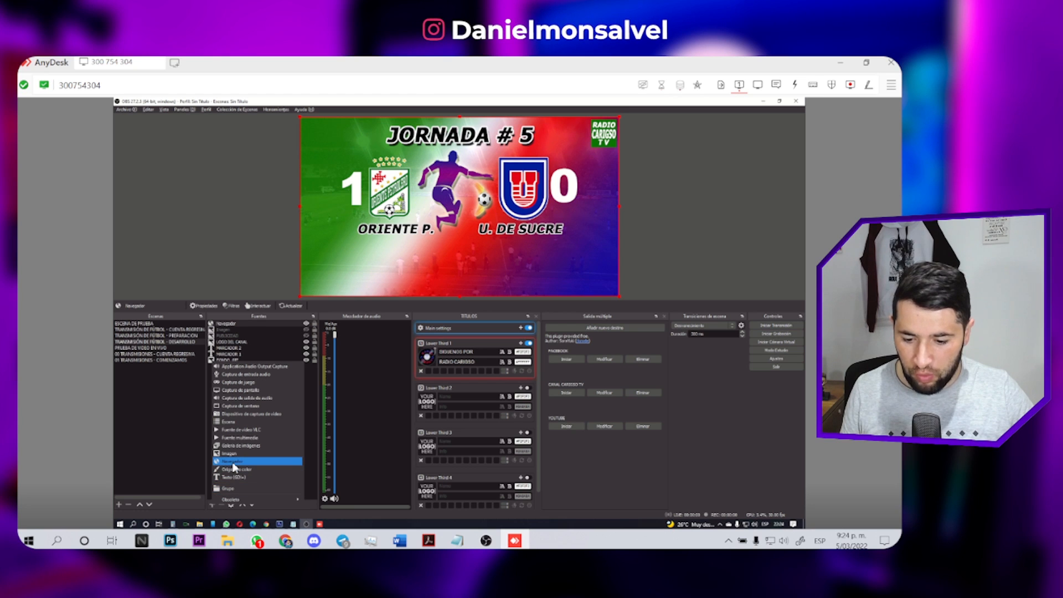
double_click(247, 325)
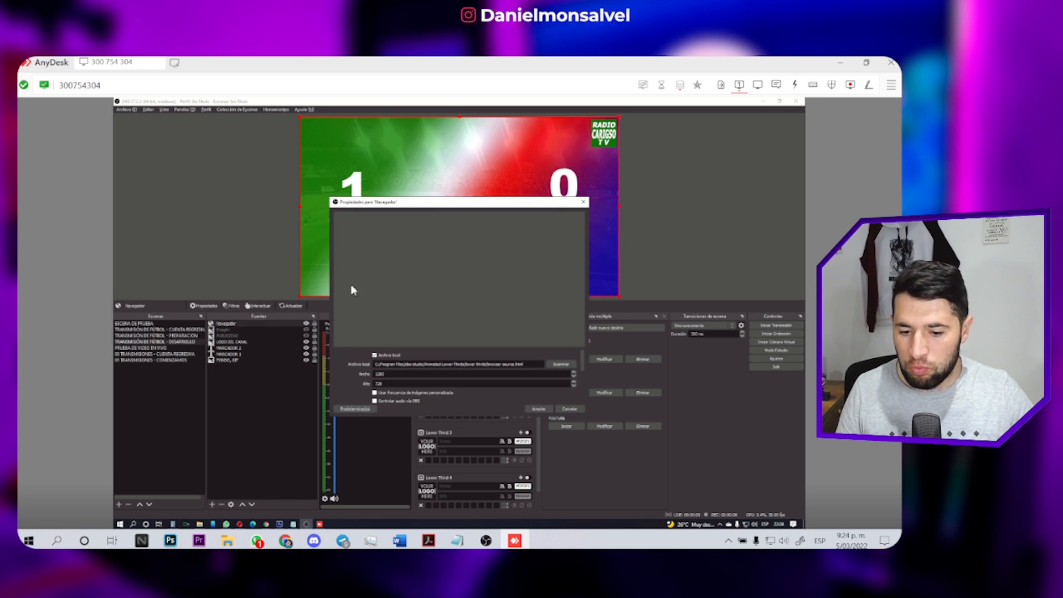
drag(458, 347, 463, 291)
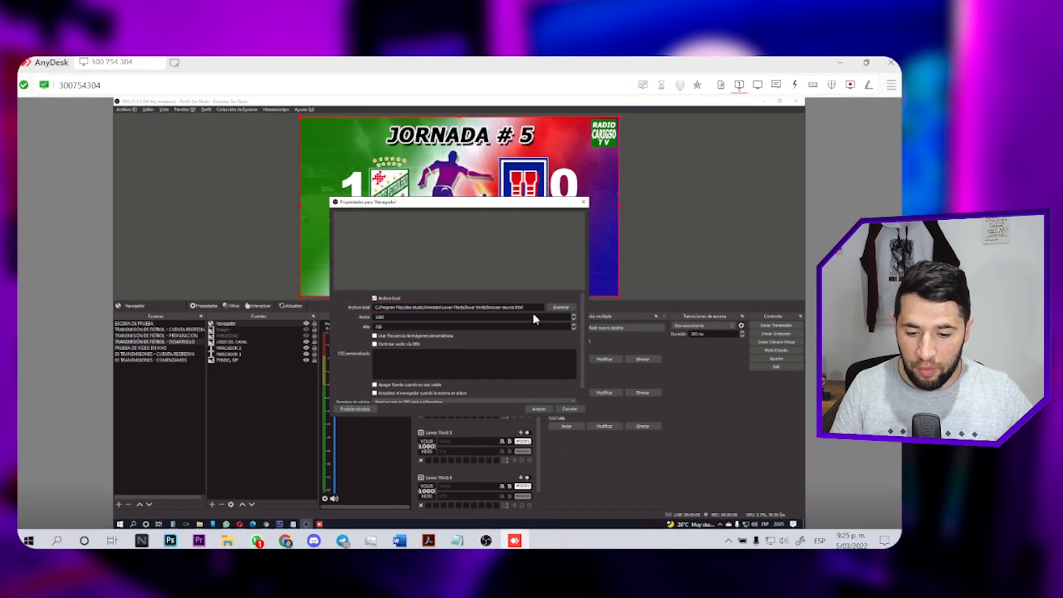
click(375, 298)
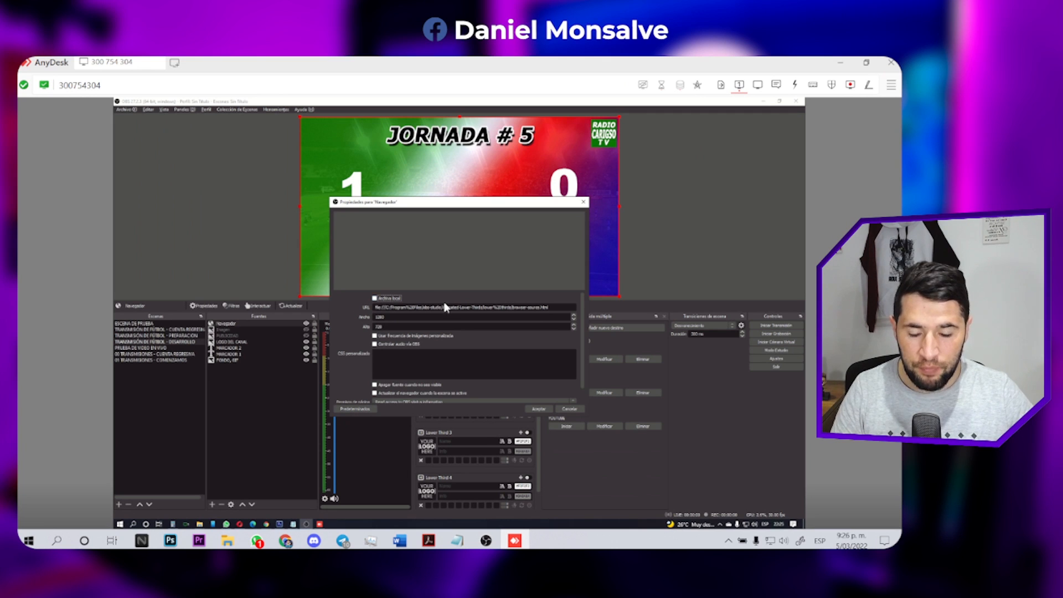
In the lower thirds folder, open the browser-source file in Google Chrome and copy its full file address.
click(201, 524)
click(231, 490)
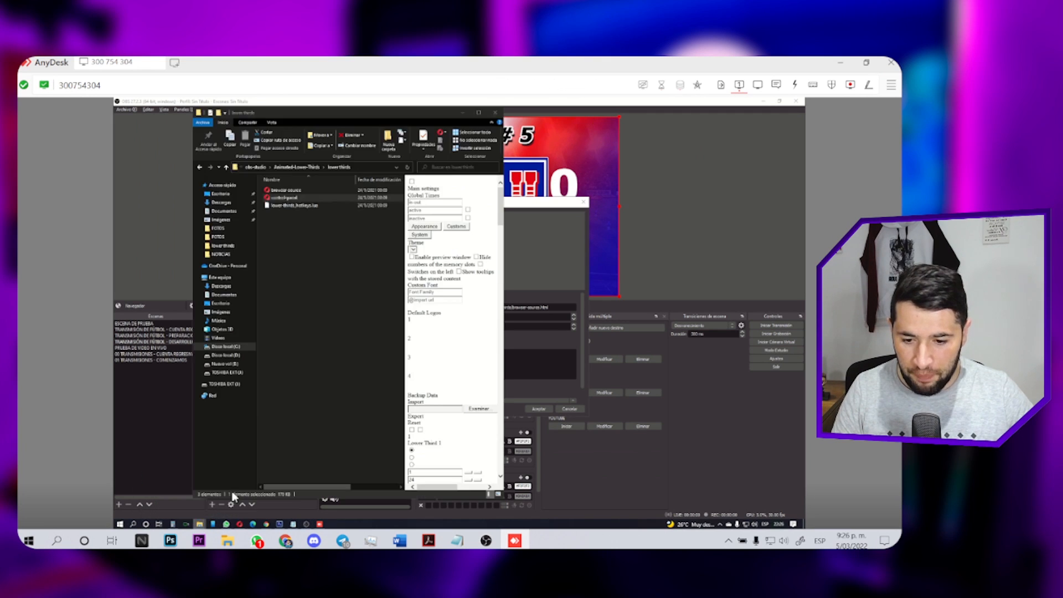
click(287, 193)
right_click(287, 192)
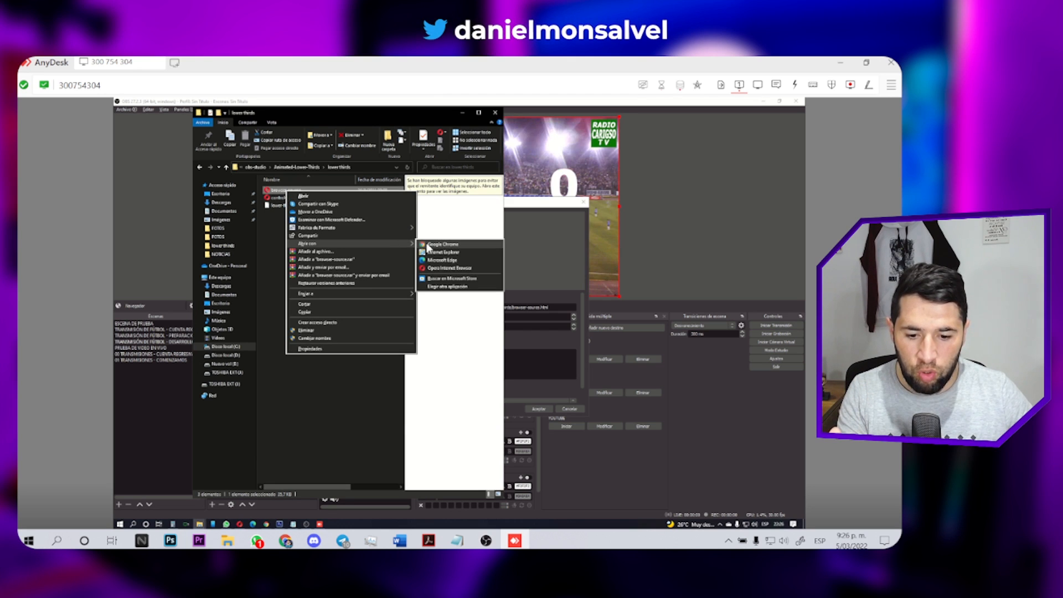
click(427, 244)
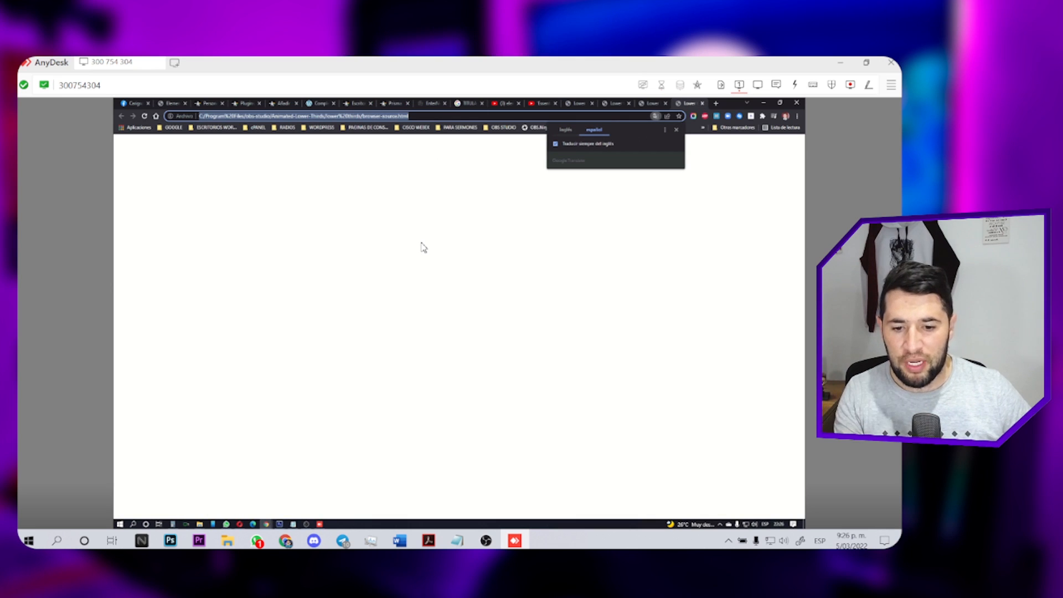
right_click(403, 117)
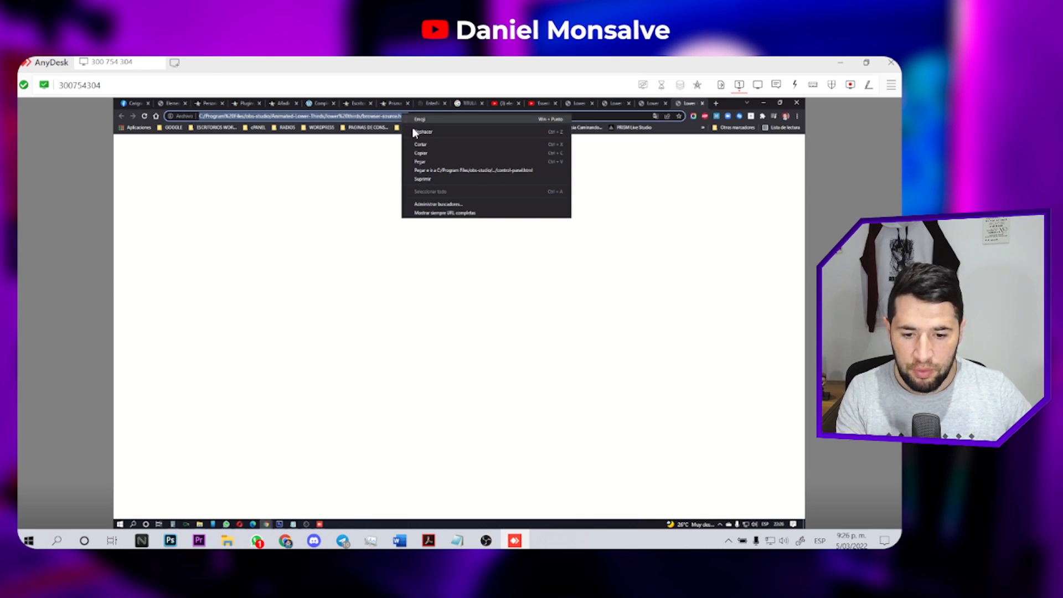
click(432, 156)
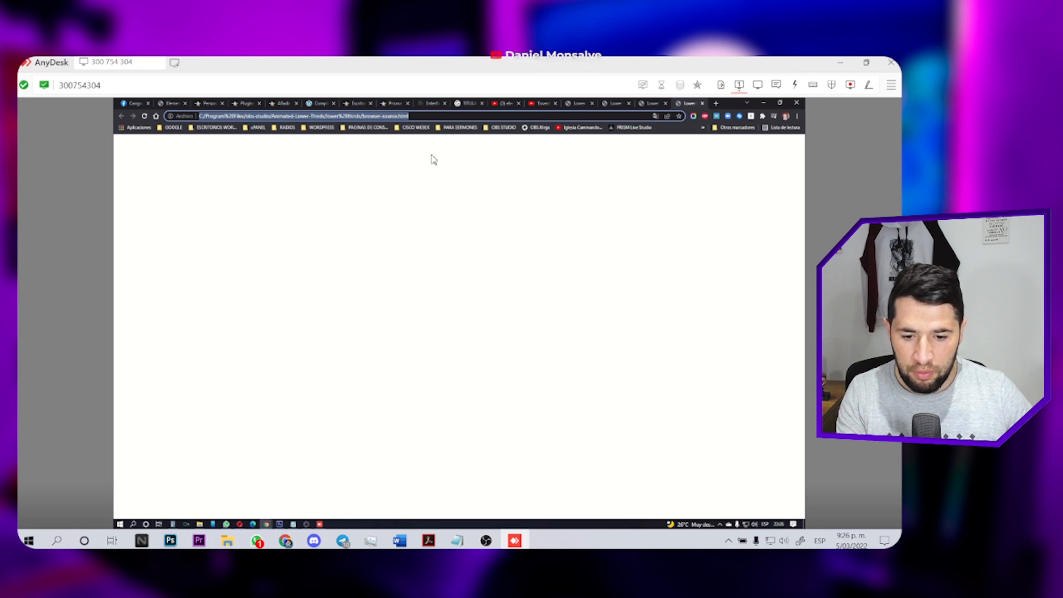
Back in OBS, replace the Navegador source's URL with the copied browser-source.html address and accept the properties.
click(306, 524)
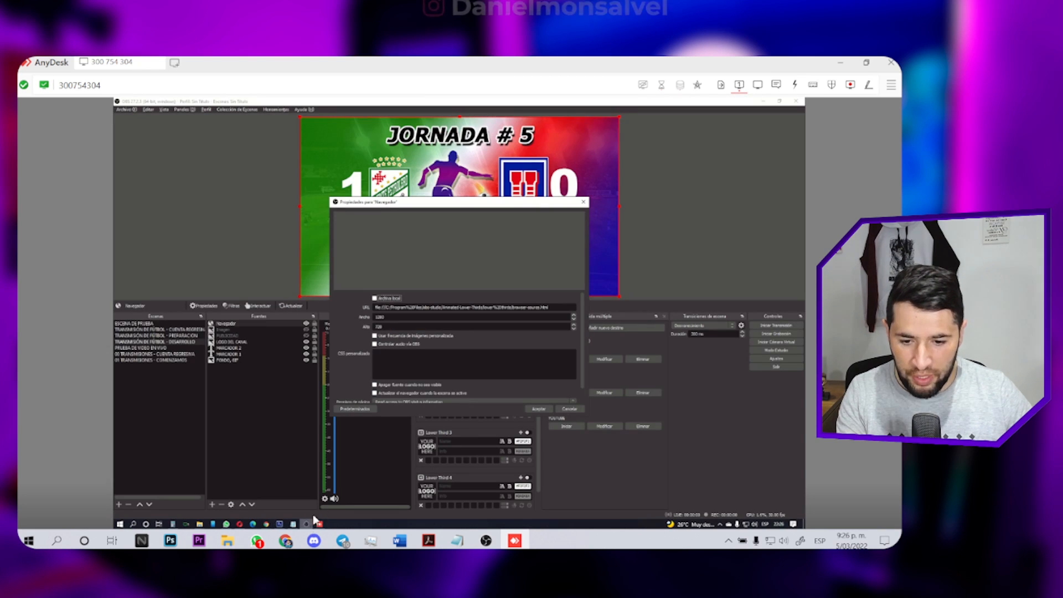
drag(558, 306, 370, 307)
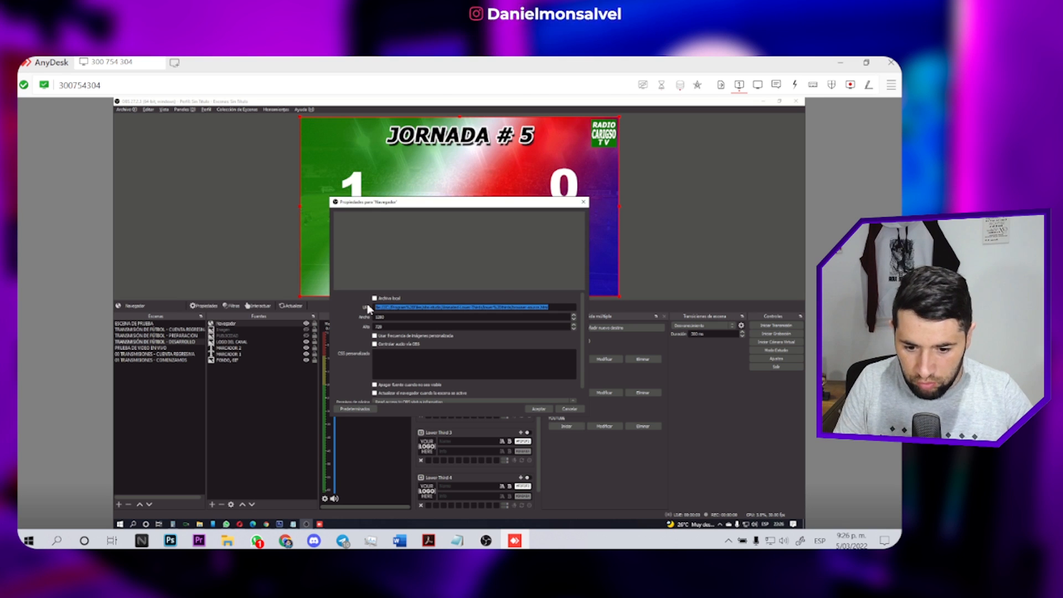
text(file:///C:/Program%20Files/obs-studio/Animated-Lower-Thirds/lower%20thirds/browser-source.html)
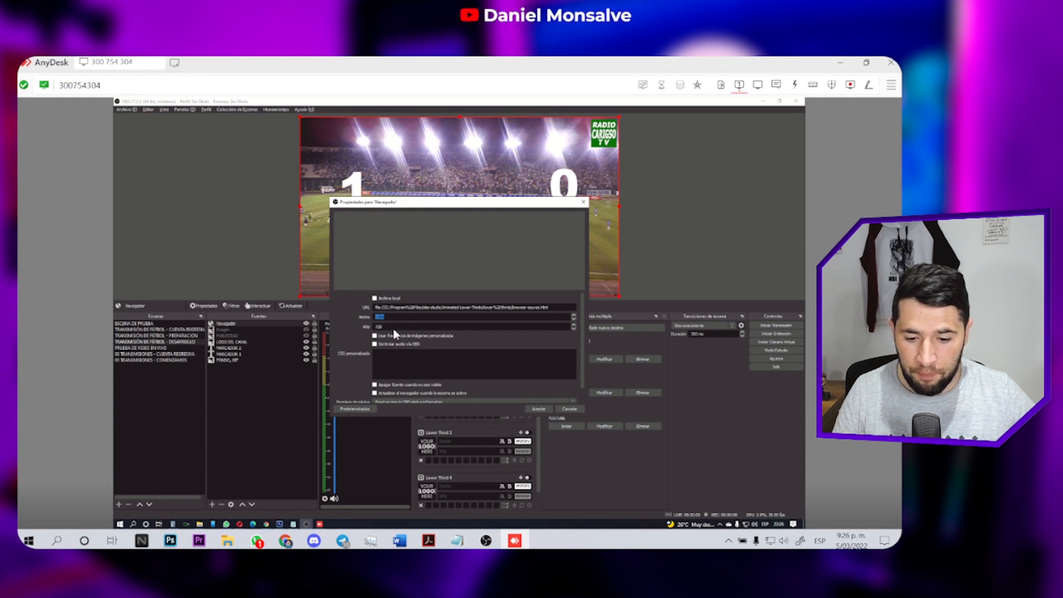
click(539, 409)
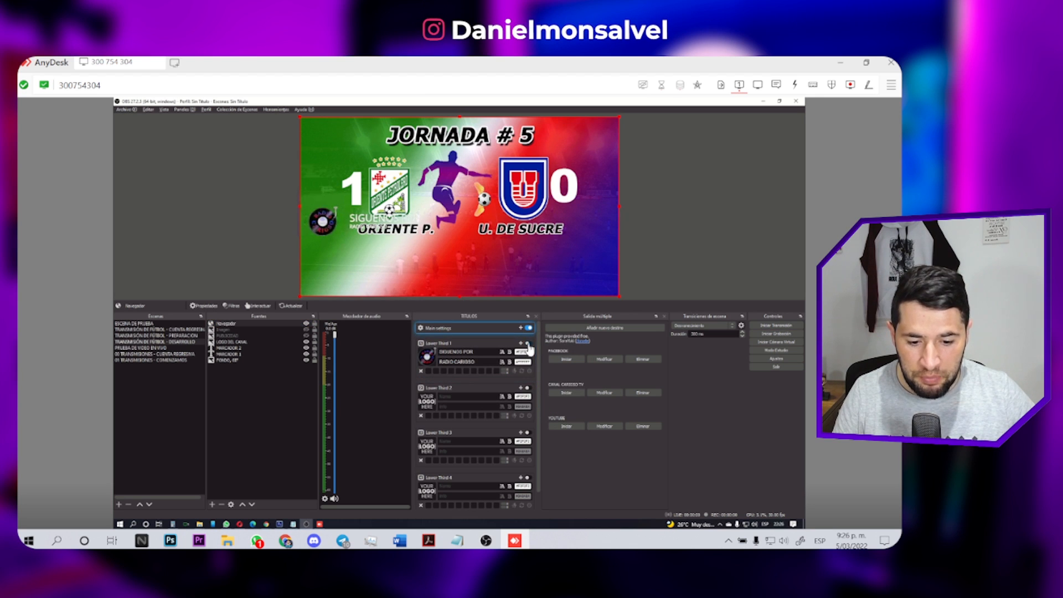
Turn off the main settings switch of the lower thirds in the TITULOS dock.
click(528, 328)
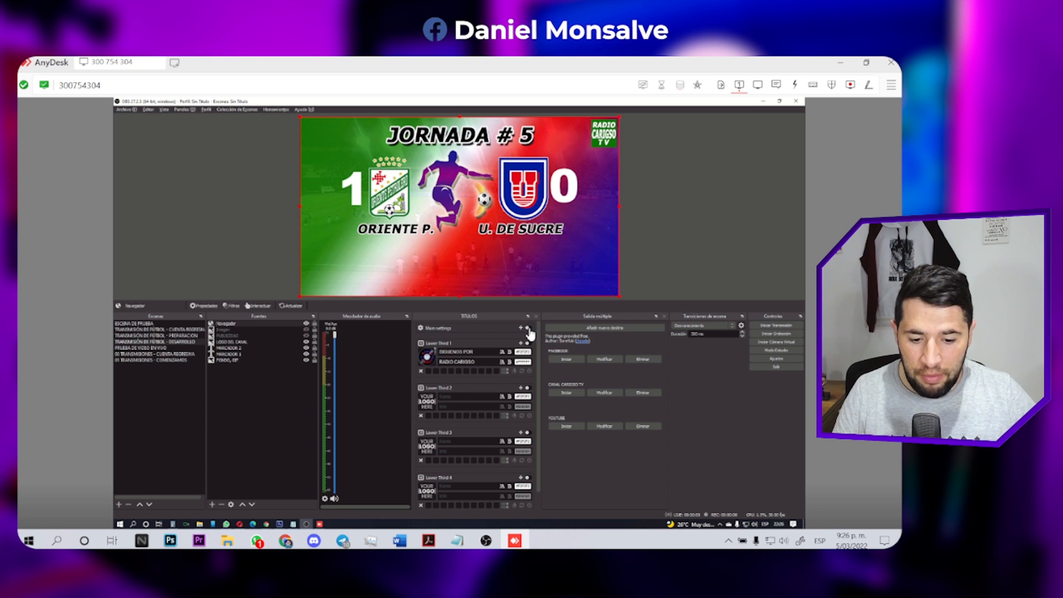
Turn the main settings switch of the lower thirds back on in the TITULOS dock.
click(528, 329)
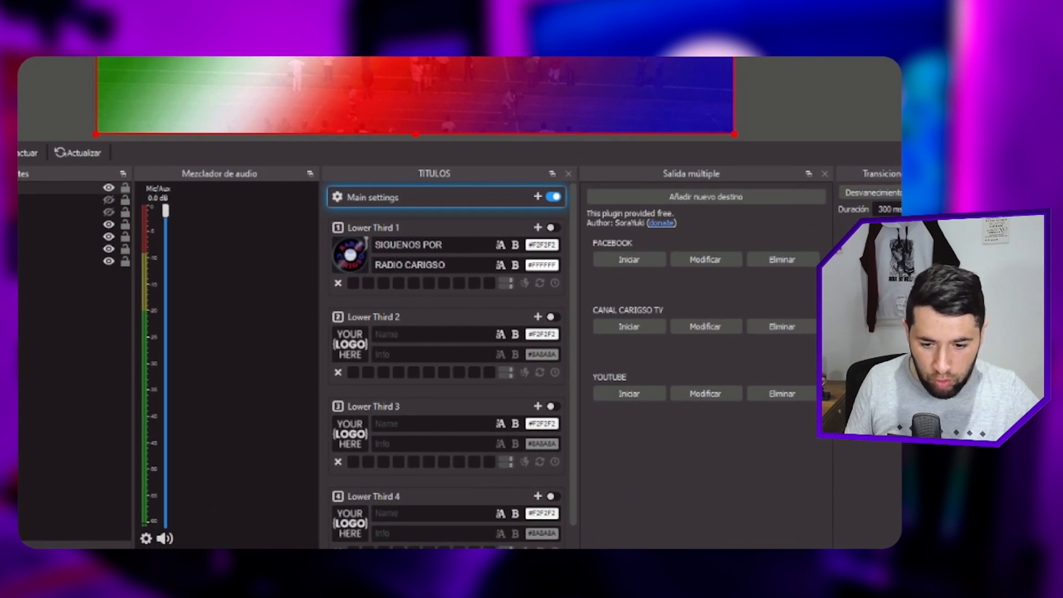
drag(303, 214, 591, 305)
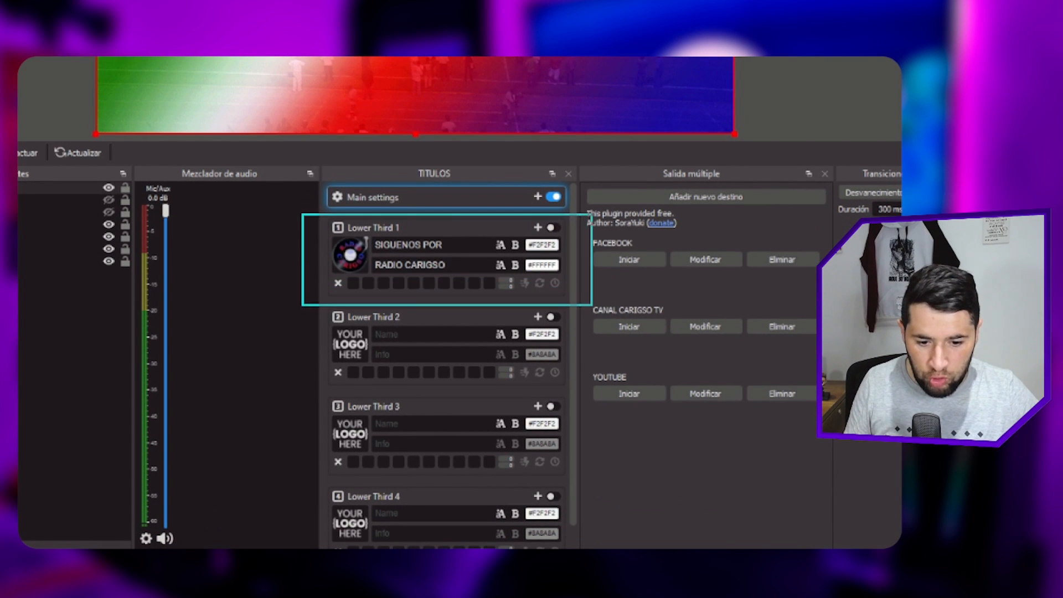
drag(297, 308, 588, 383)
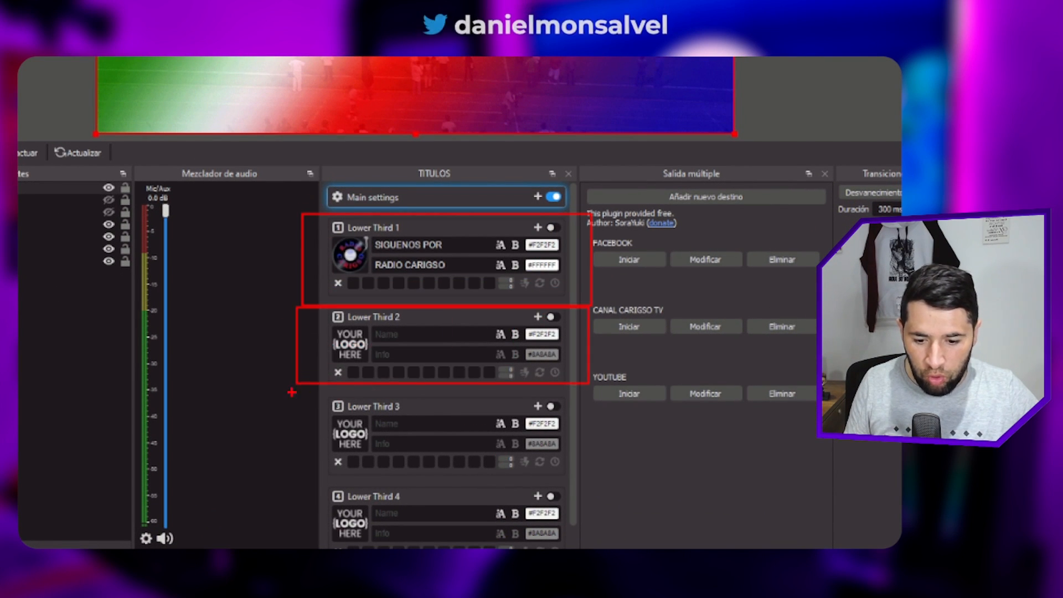
drag(313, 387, 647, 483)
mouse_move(306, 482)
mouse_down()
mouse_move(412, 531)
mouse_move(621, 548)
mouse_move(618, 537)
mouse_up()
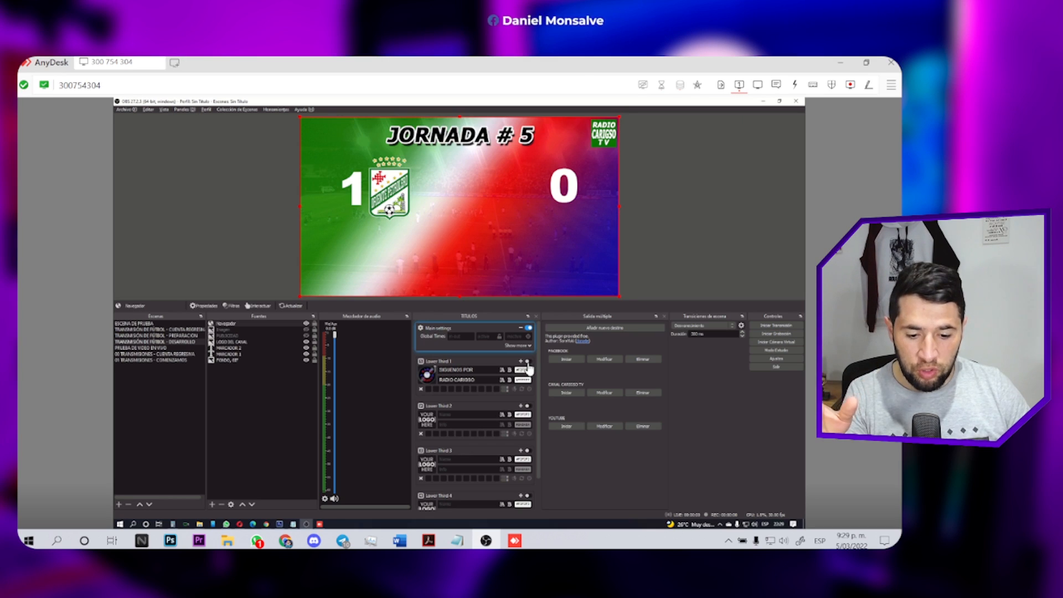
Test the Lower Third 1 title by switching it on and off, expand its settings, and leave the title switched on.
click(527, 362)
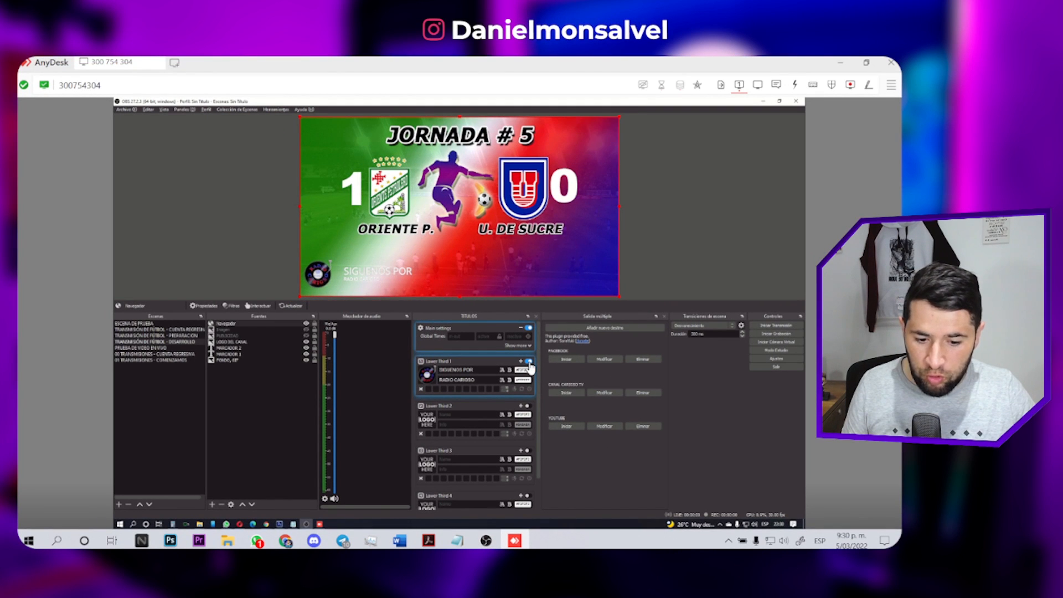
click(528, 363)
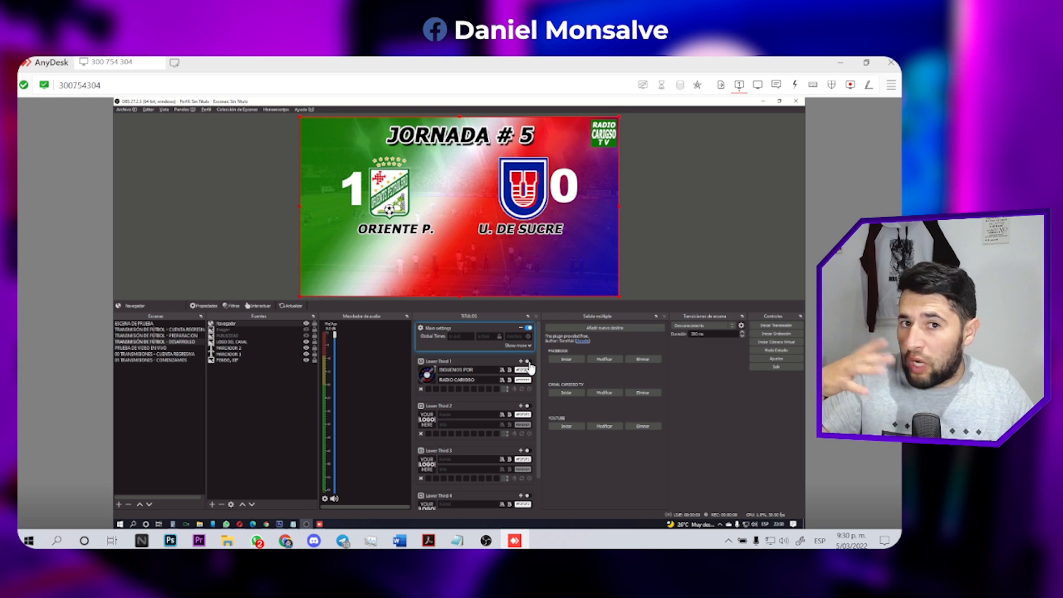
click(529, 363)
click(521, 362)
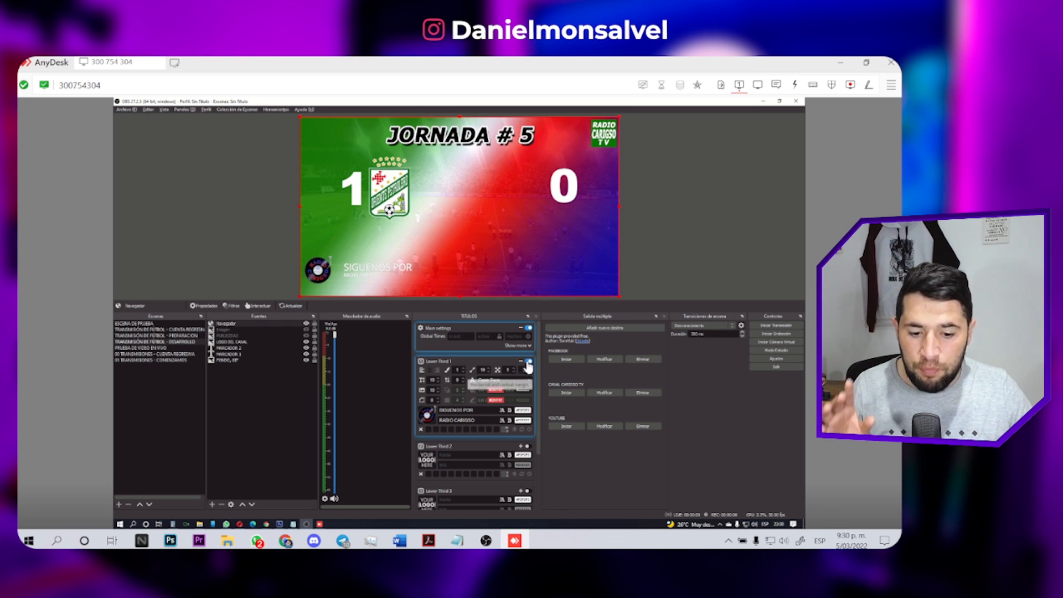
click(527, 361)
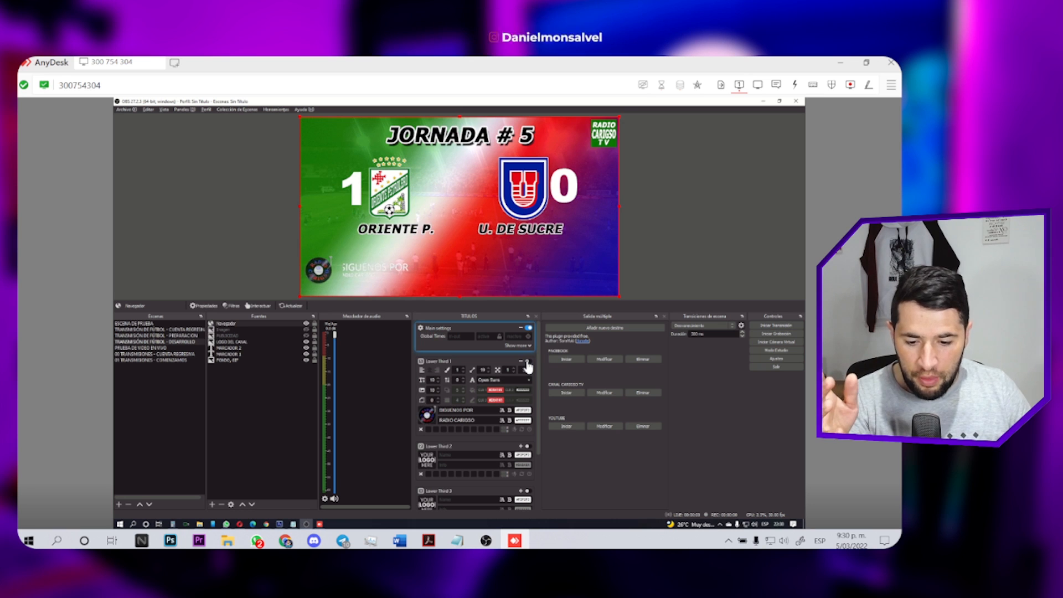
click(528, 361)
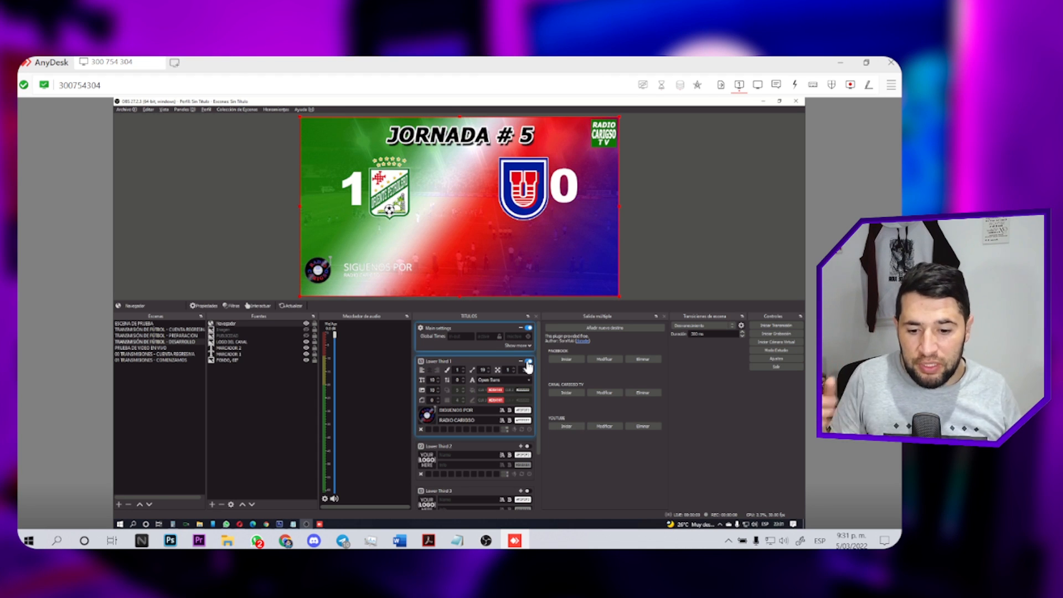
Check the Navegador source's properties, and open the custom browser docks list to compare the TITULOS panel's URL.
click(234, 328)
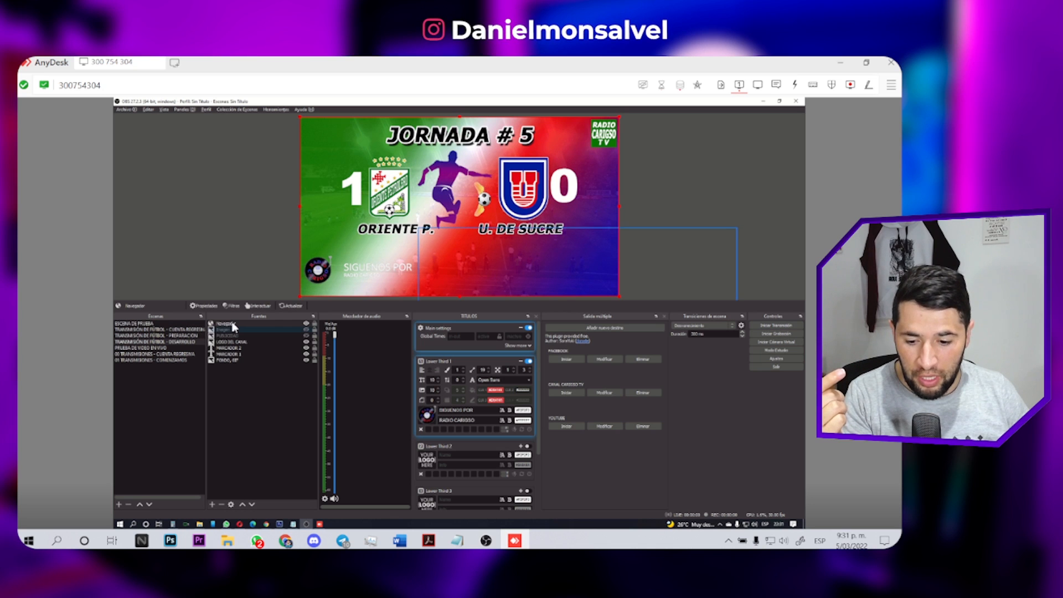
double_click(233, 325)
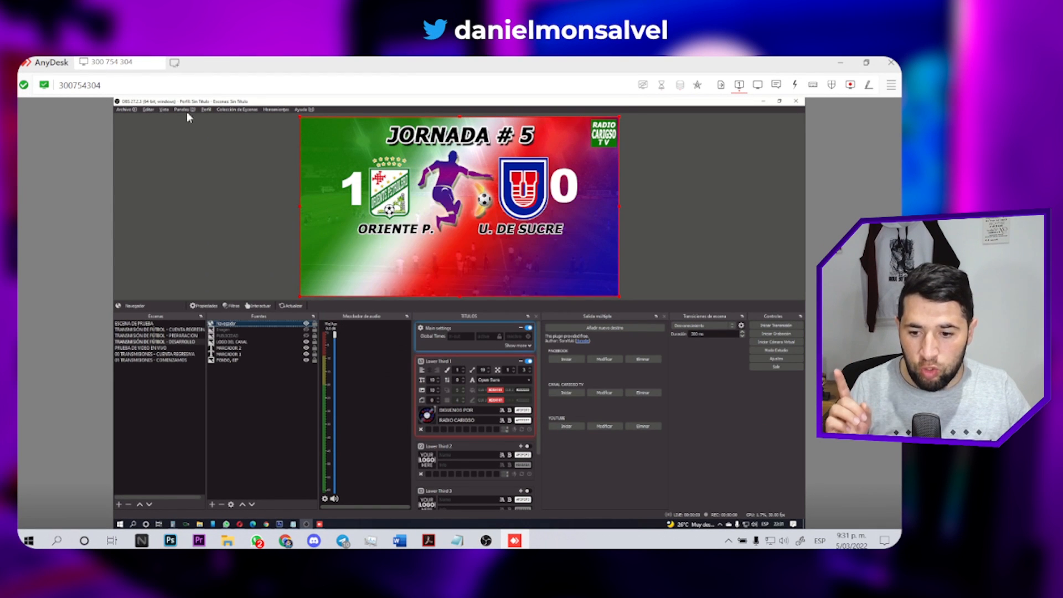
click(181, 110)
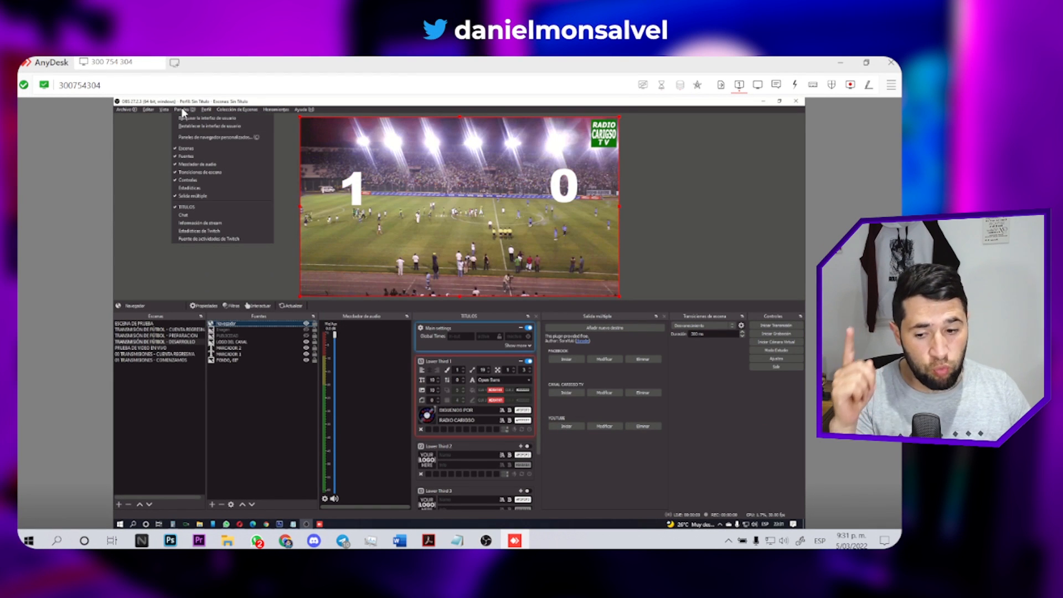
click(199, 137)
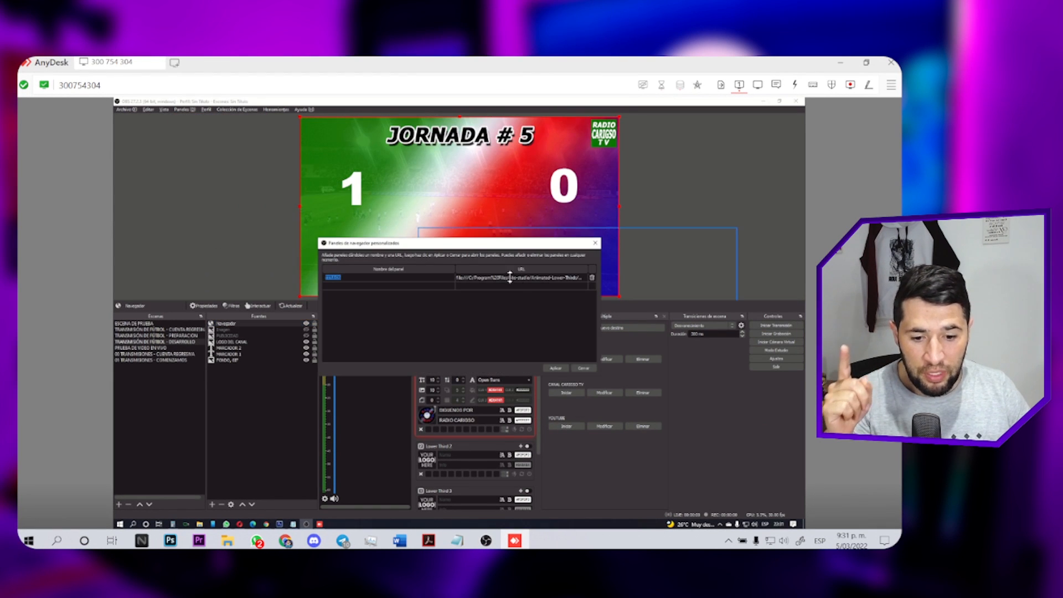